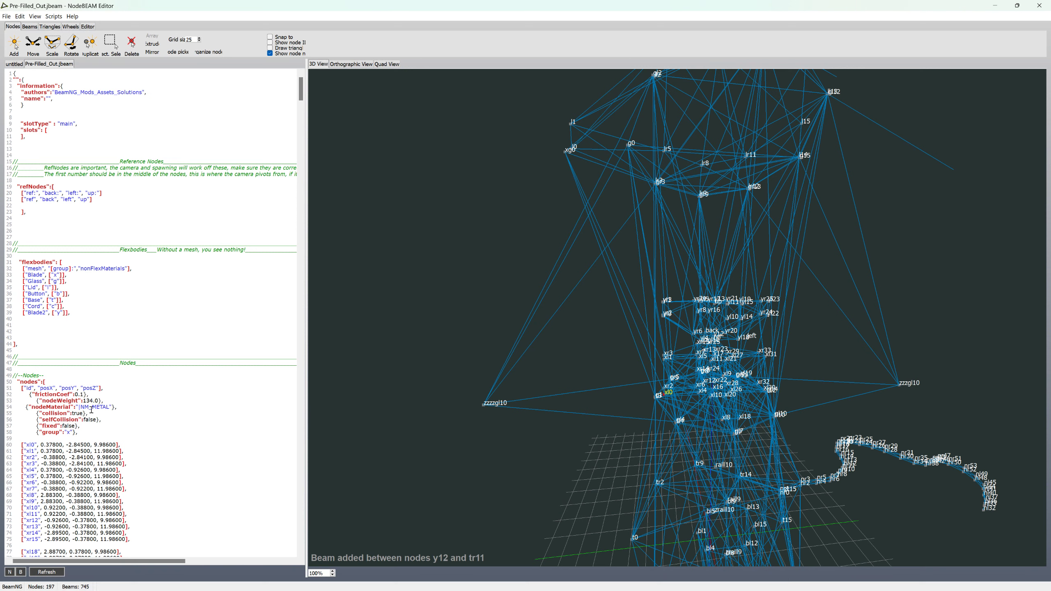
Step: Change the nodeMaterial of group x to |NM_FIRESMALL and save the JBEAM file
{"action": "left_click_drag", "start_coordinate": [93, 408], "coordinate": [110, 410]}
{"action": "type", "text": "FIRESMALL"}
{"action": "left_click", "coordinate": [6, 16]}
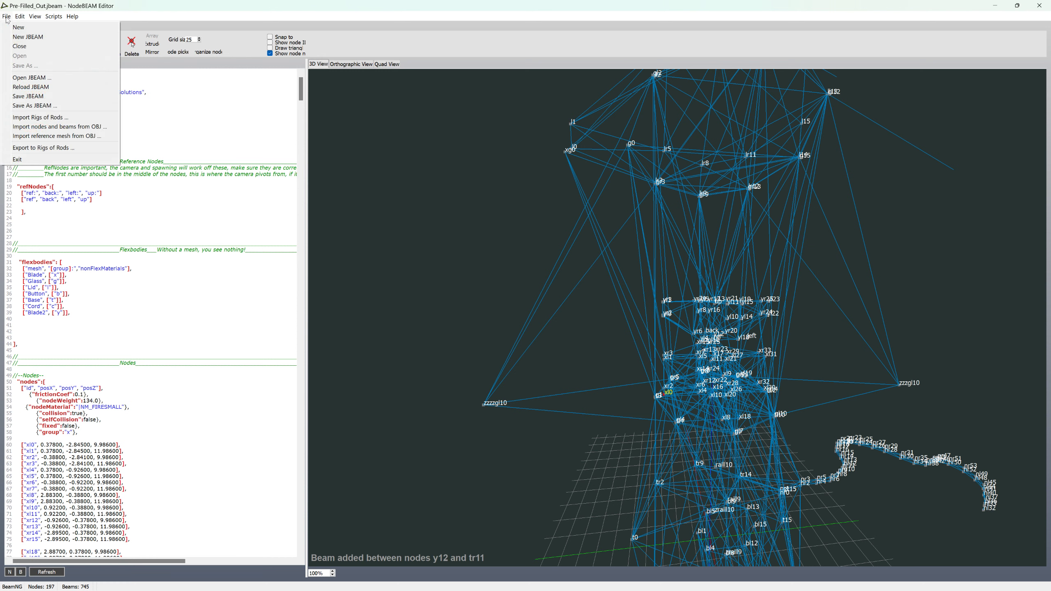
{"action": "left_click", "coordinate": [32, 96]}
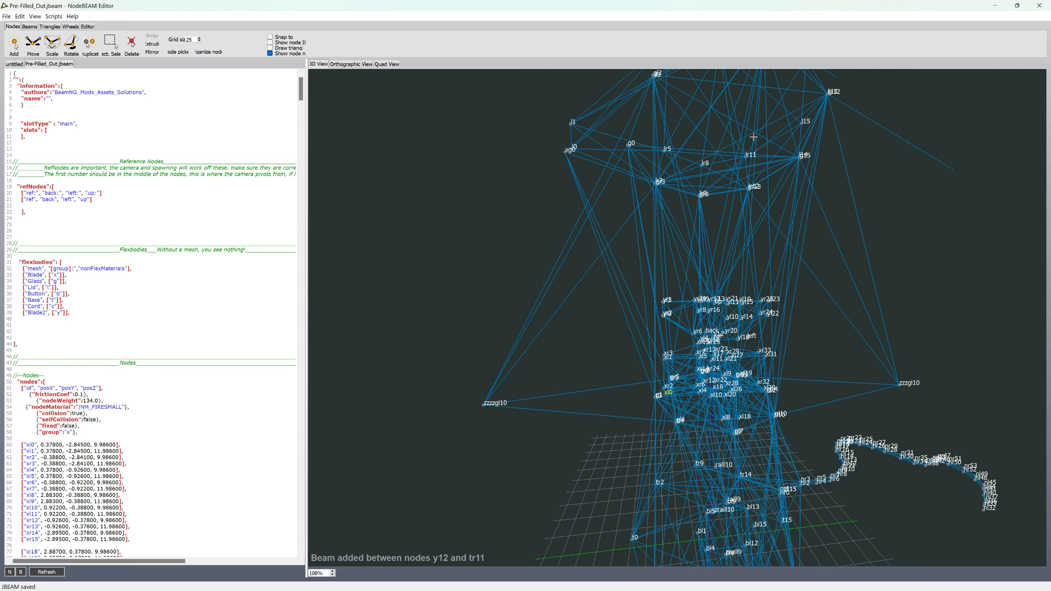
Step: Switch to the File Explorer window showing lua\common and go up to the 0.31 user folder
{"action": "left_click", "coordinate": [994, 6]}
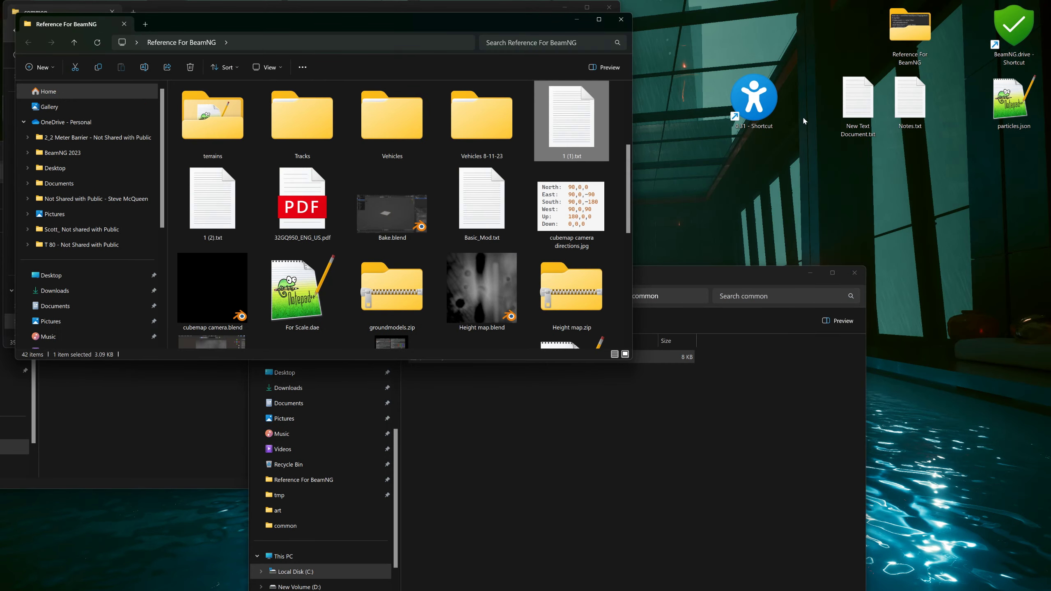
{"action": "left_click", "coordinate": [659, 287]}
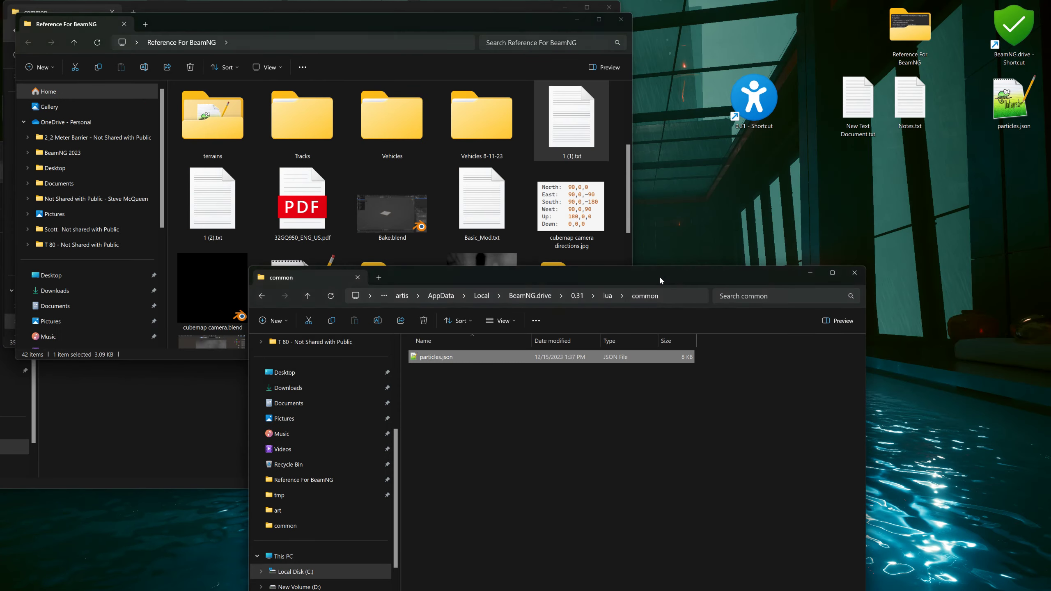
{"action": "left_click_drag", "start_coordinate": [657, 276], "coordinate": [654, 228]}
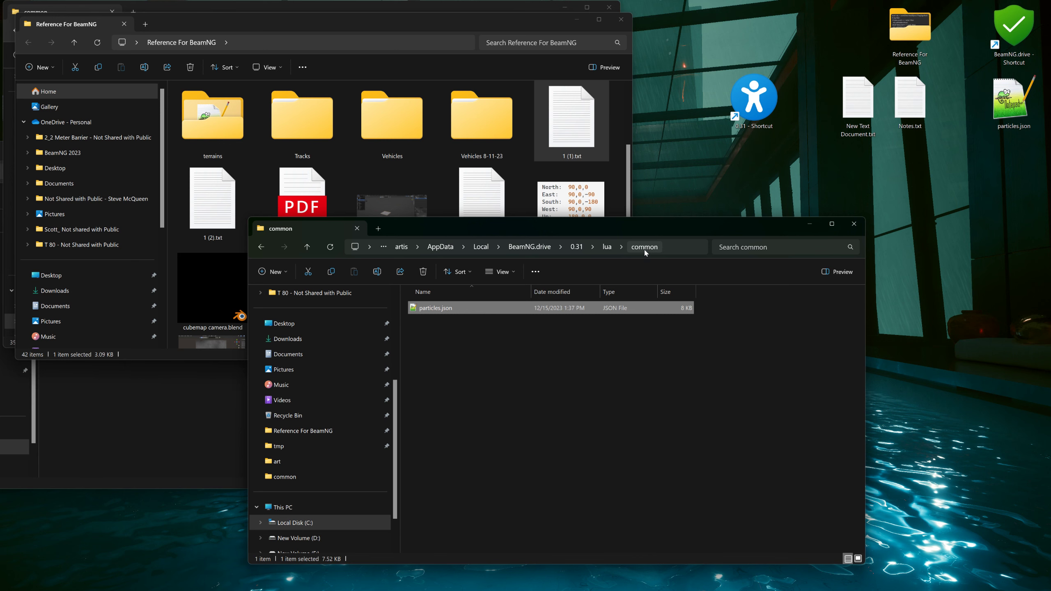
{"action": "left_click", "coordinate": [579, 249]}
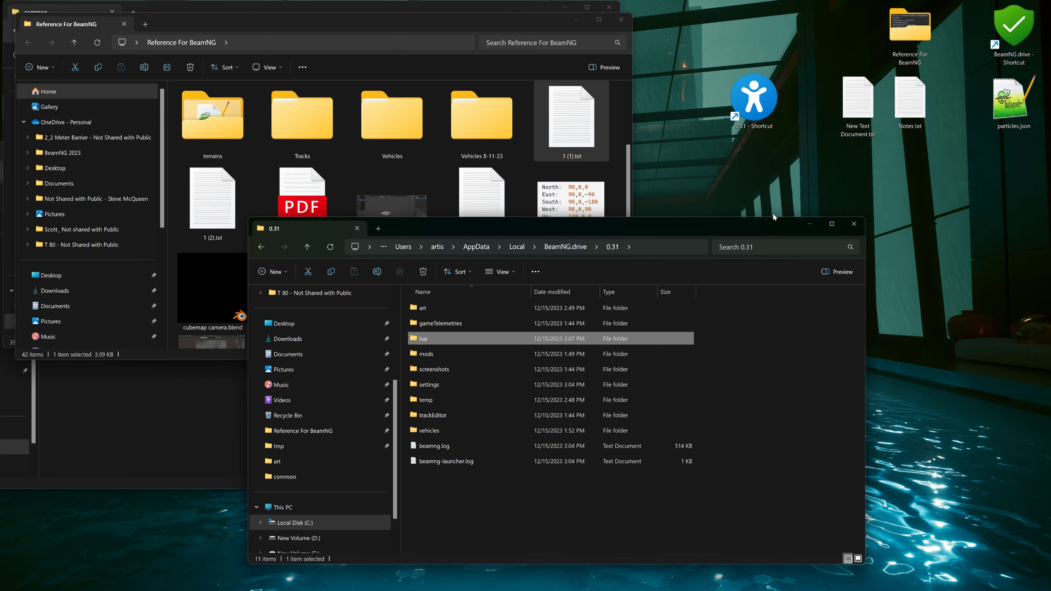
Step: Open the lua\common folder of the BeamNG.drive installation and locate particles.json
{"action": "double_click", "coordinate": [990, 50]}
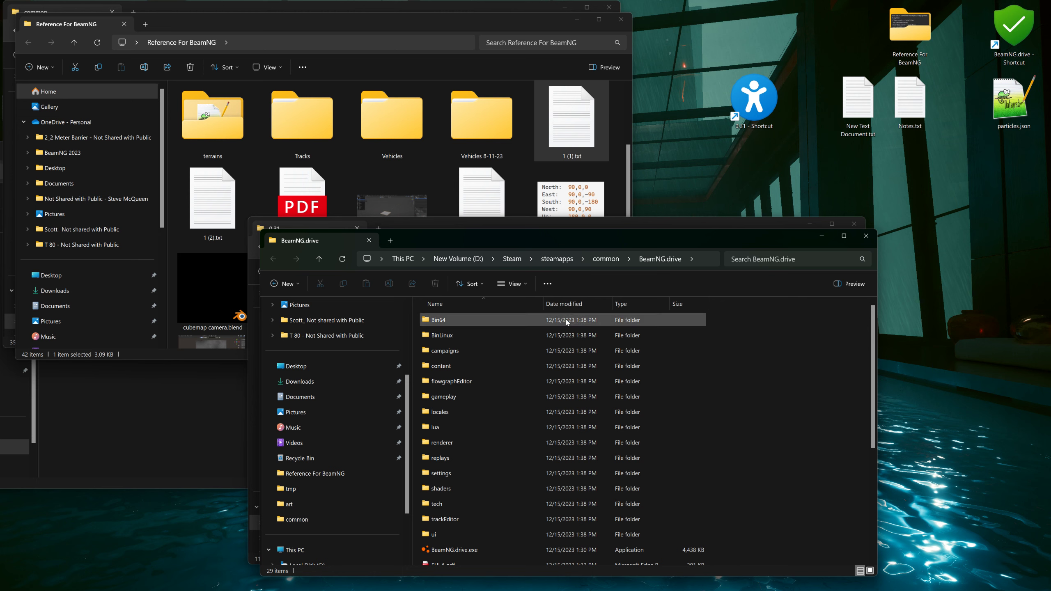
{"action": "double_click", "coordinate": [435, 426]}
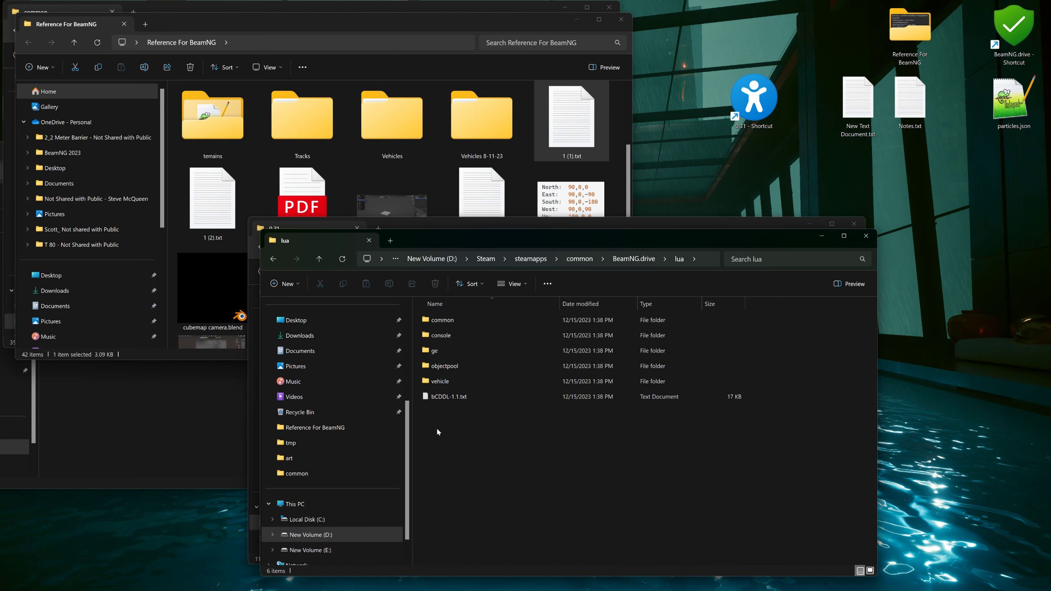
{"action": "double_click", "coordinate": [450, 321]}
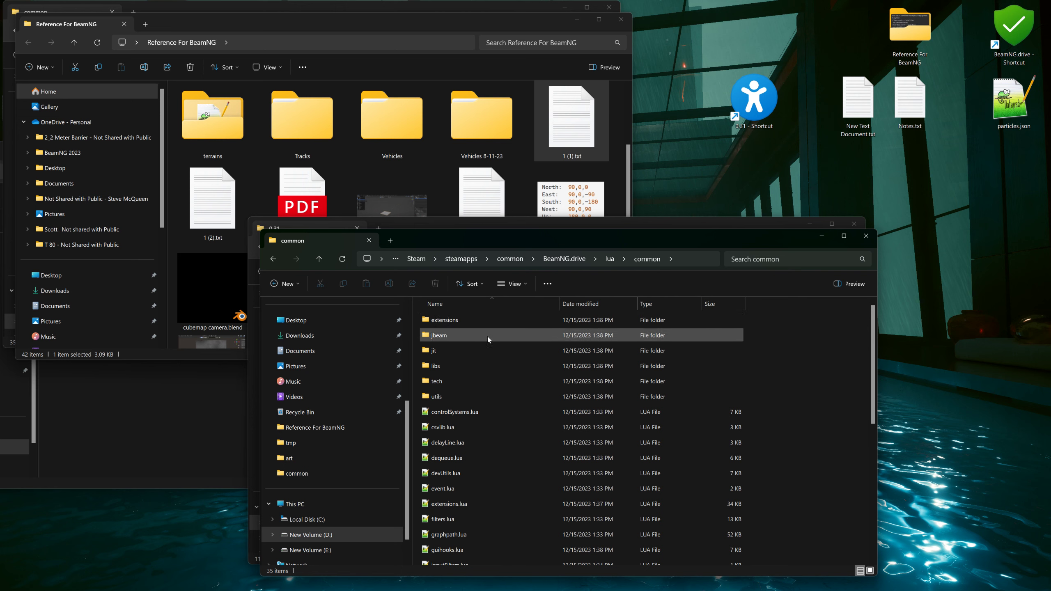
{"action": "scroll", "coordinate": [482, 385], "scroll_direction": "down", "scroll_amount": 3}
{"action": "scroll", "coordinate": [483, 386], "scroll_direction": "down", "scroll_amount": 4}
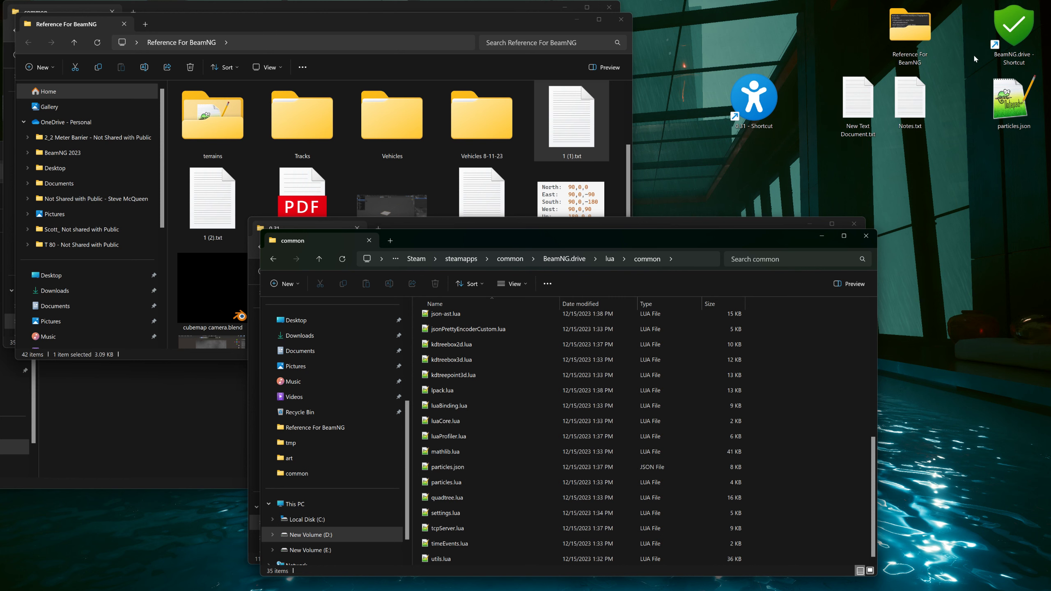
Step: Open particles.json from lua\common in the 0.31 user folder, closing the installation folder window
{"action": "double_click", "coordinate": [739, 111]}
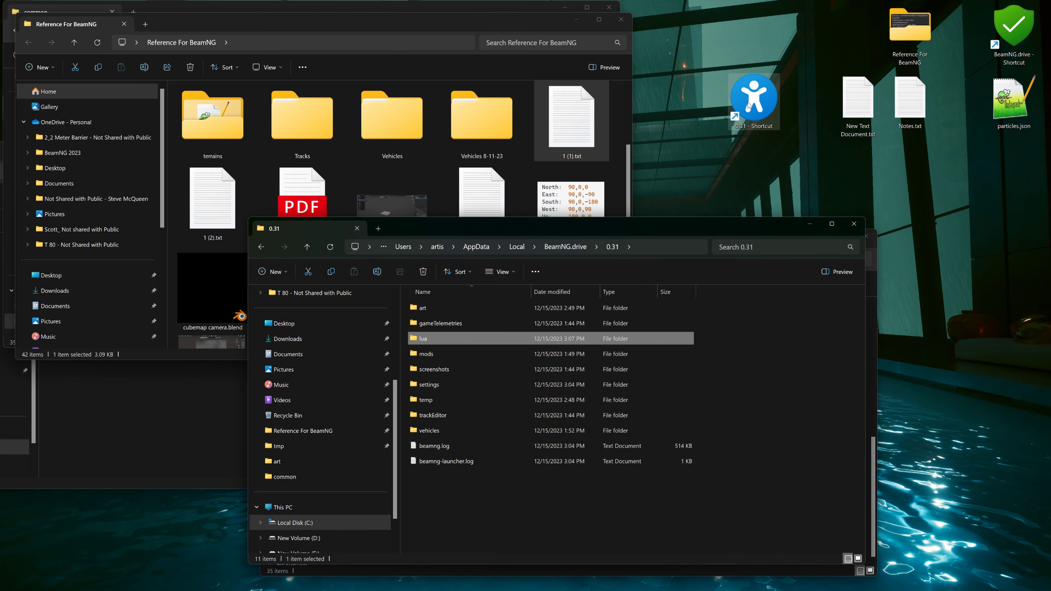
{"action": "left_click_drag", "start_coordinate": [565, 226], "coordinate": [415, 124]}
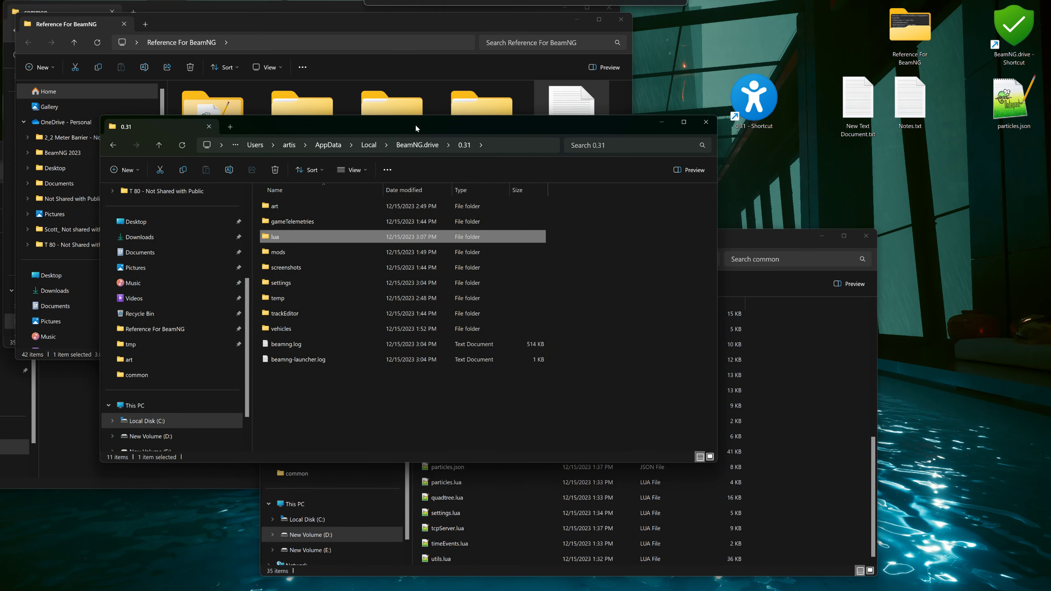
{"action": "double_click", "coordinate": [277, 241]}
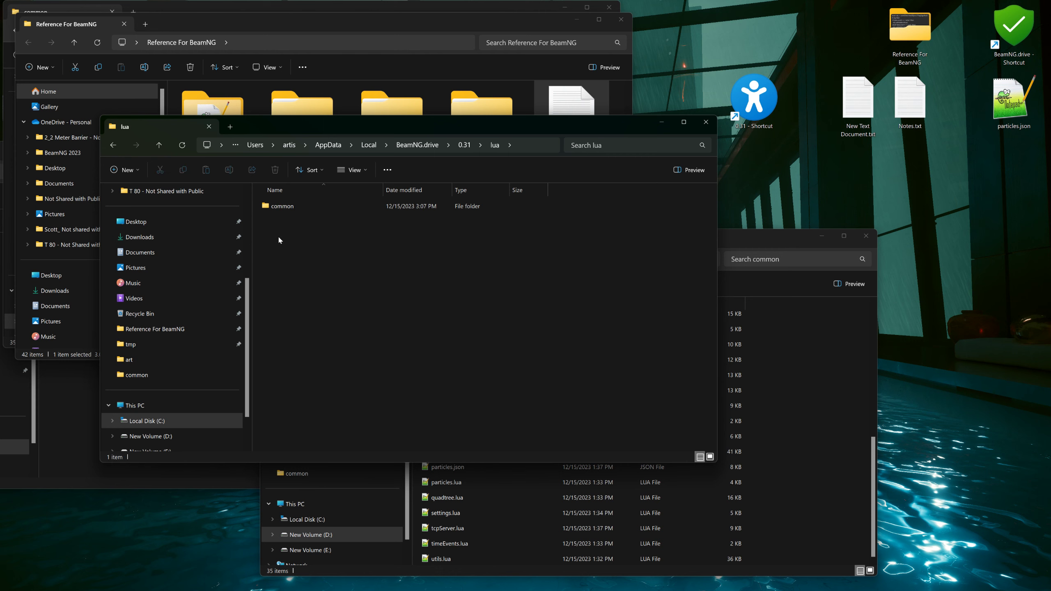
{"action": "double_click", "coordinate": [289, 207]}
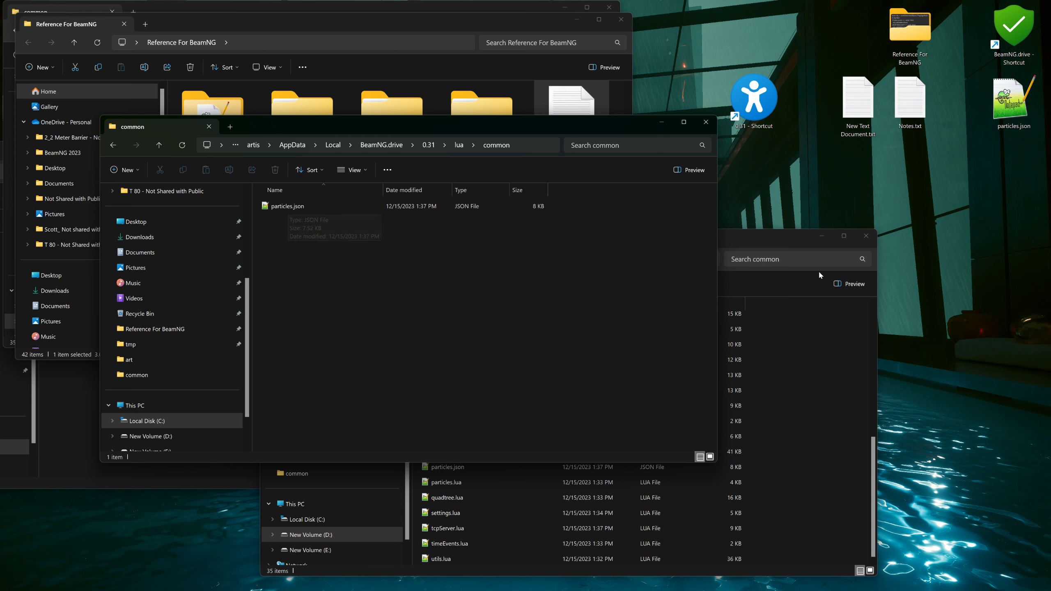
{"action": "left_click", "coordinate": [866, 236]}
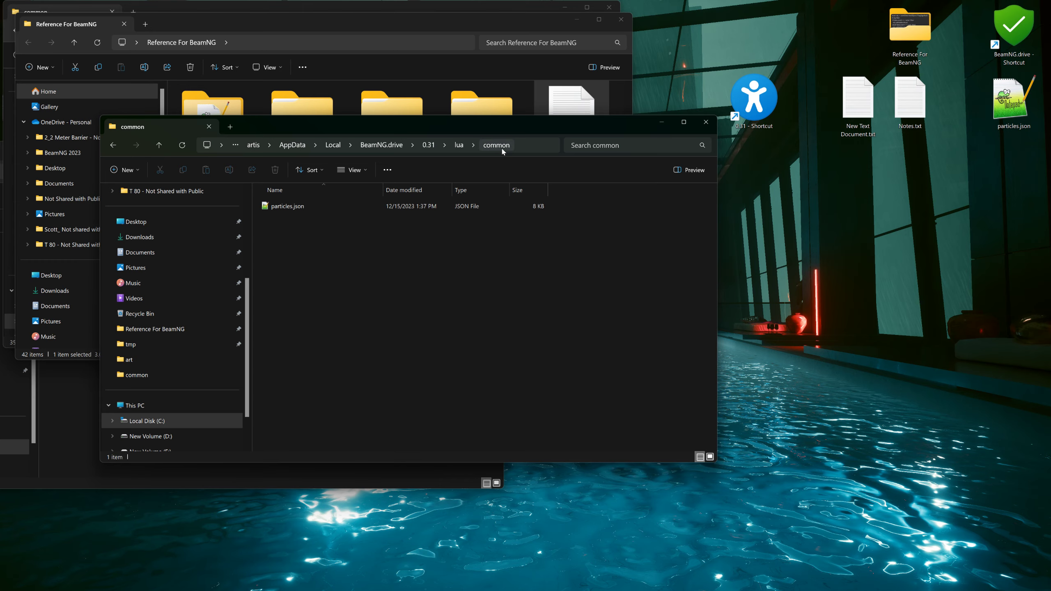
{"action": "left_click_drag", "start_coordinate": [495, 125], "coordinate": [578, 253]}
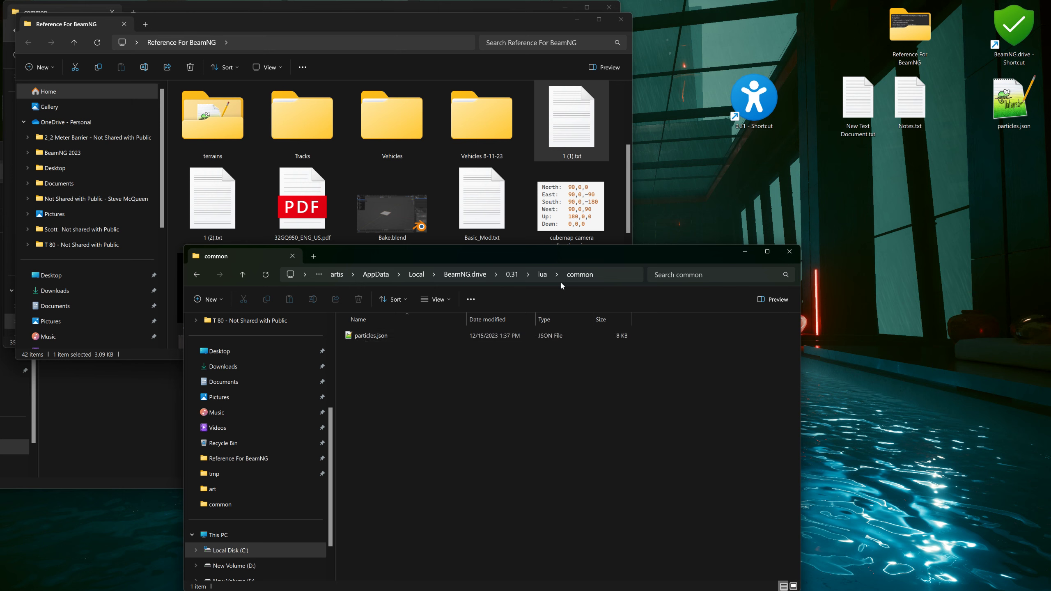
{"action": "double_click", "coordinate": [380, 339]}
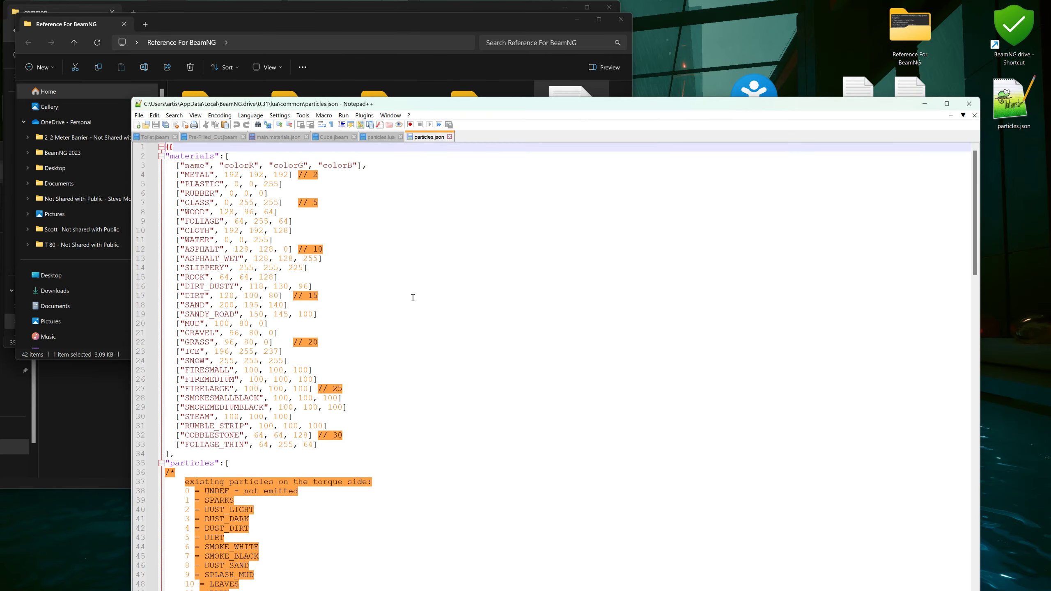
Step: Examine the particle types and the material-pair entries in particles.json
{"action": "scroll", "coordinate": [506, 190], "scroll_direction": "down", "scroll_amount": 14}
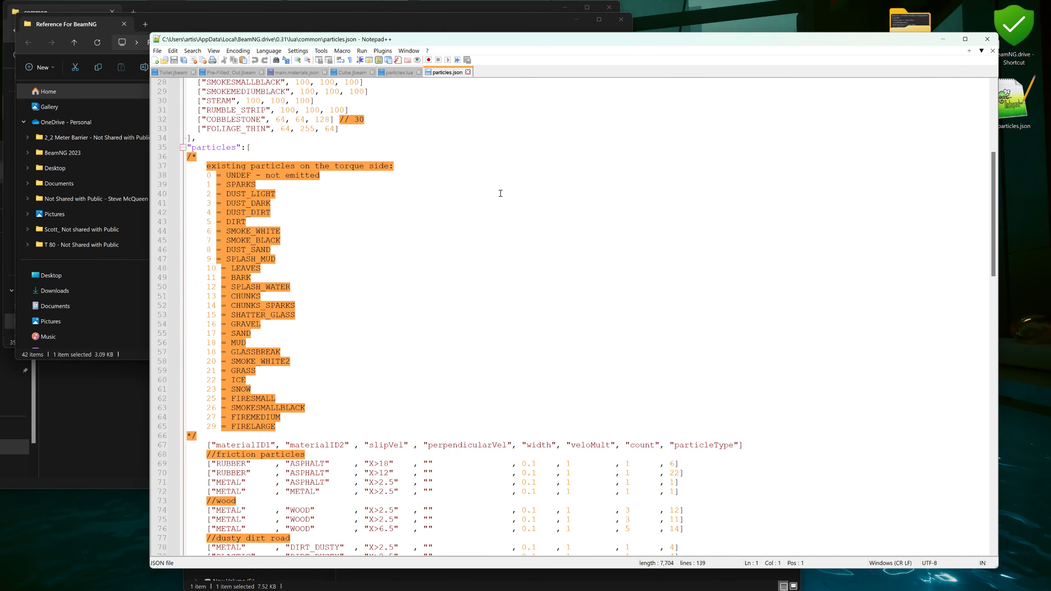
{"action": "scroll", "coordinate": [506, 191], "scroll_direction": "down", "scroll_amount": 14}
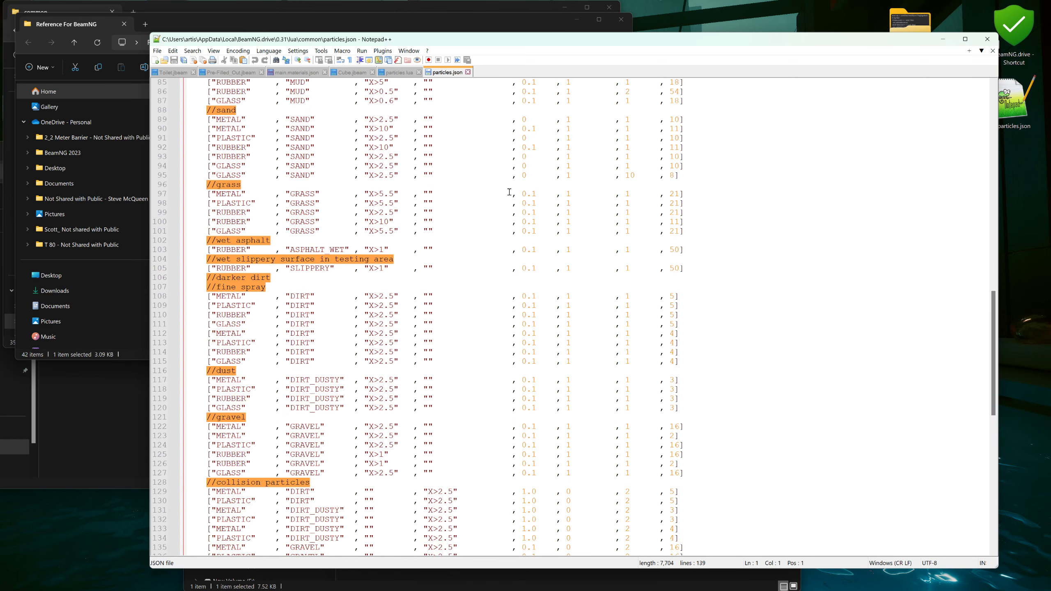
{"action": "scroll", "coordinate": [509, 192], "scroll_direction": "up", "scroll_amount": 4}
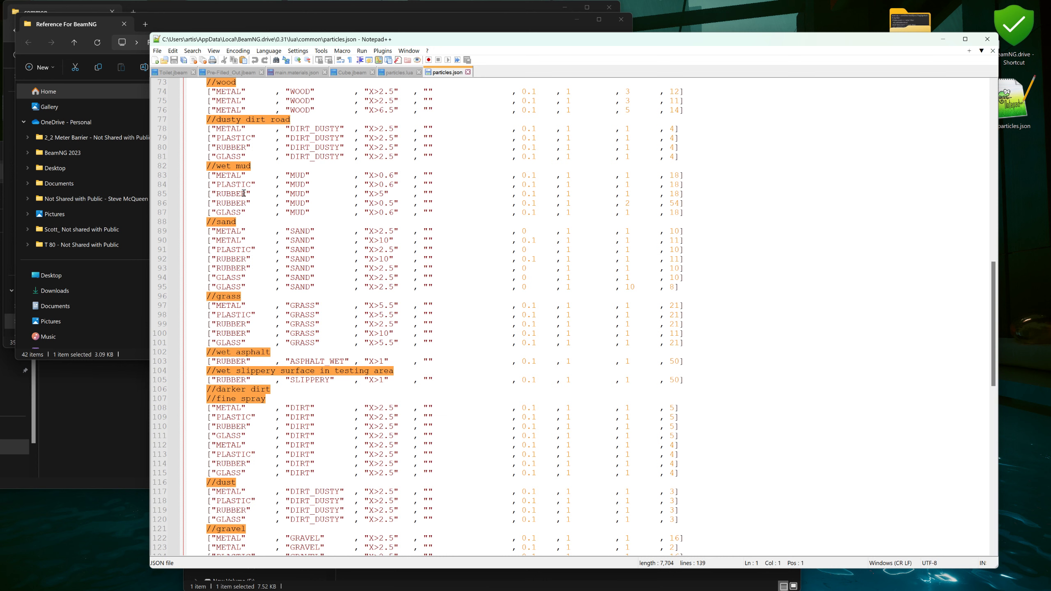
{"action": "scroll", "coordinate": [290, 191], "scroll_direction": "down", "scroll_amount": 2}
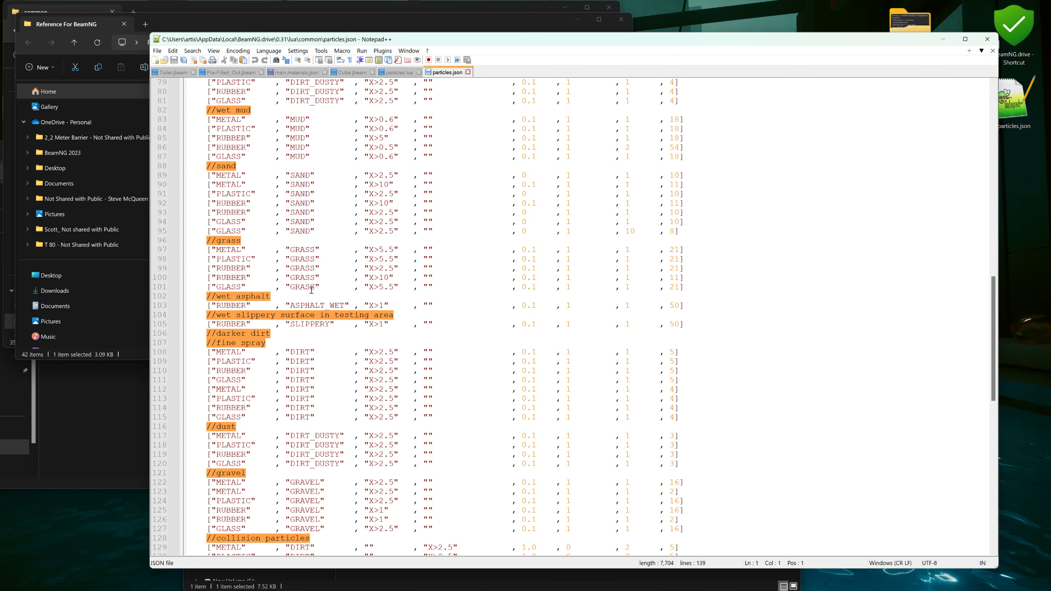
{"action": "scroll", "coordinate": [291, 340], "scroll_direction": "down", "scroll_amount": 3}
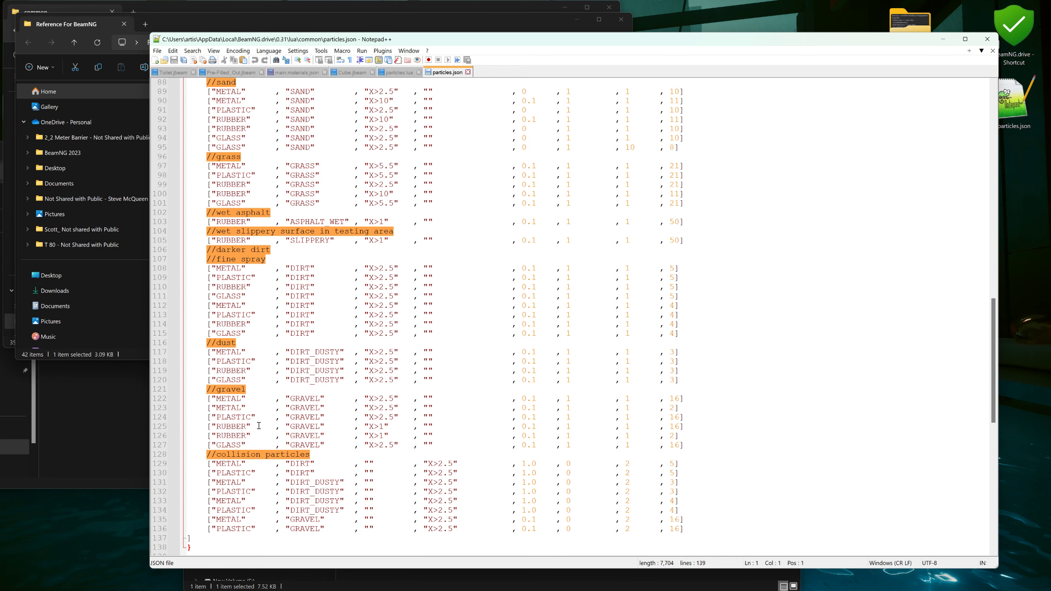
{"action": "scroll", "coordinate": [260, 416], "scroll_direction": "up", "scroll_amount": 5}
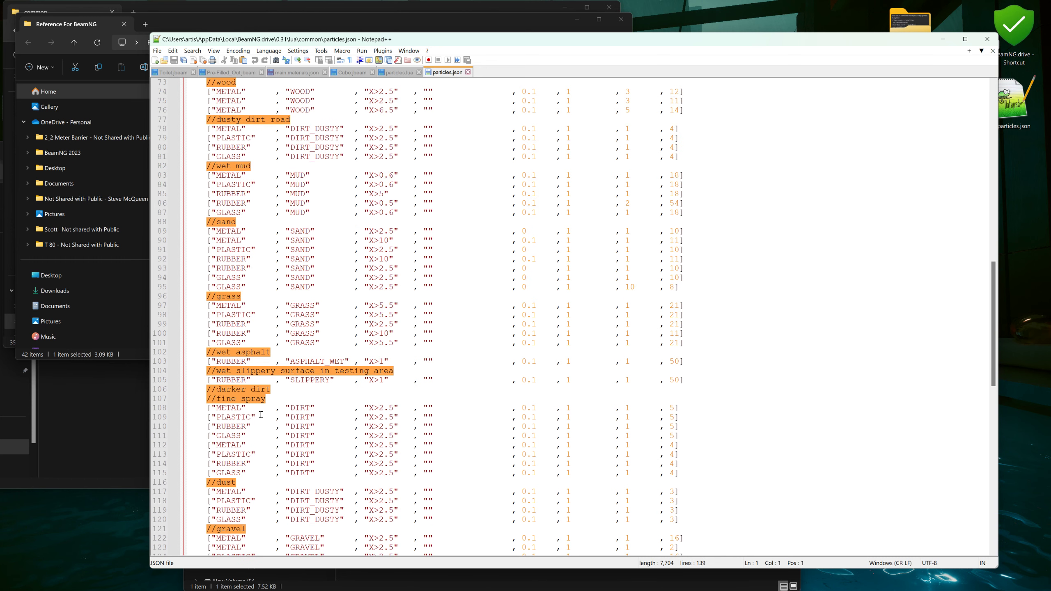
{"action": "scroll", "coordinate": [260, 414], "scroll_direction": "up", "scroll_amount": 4}
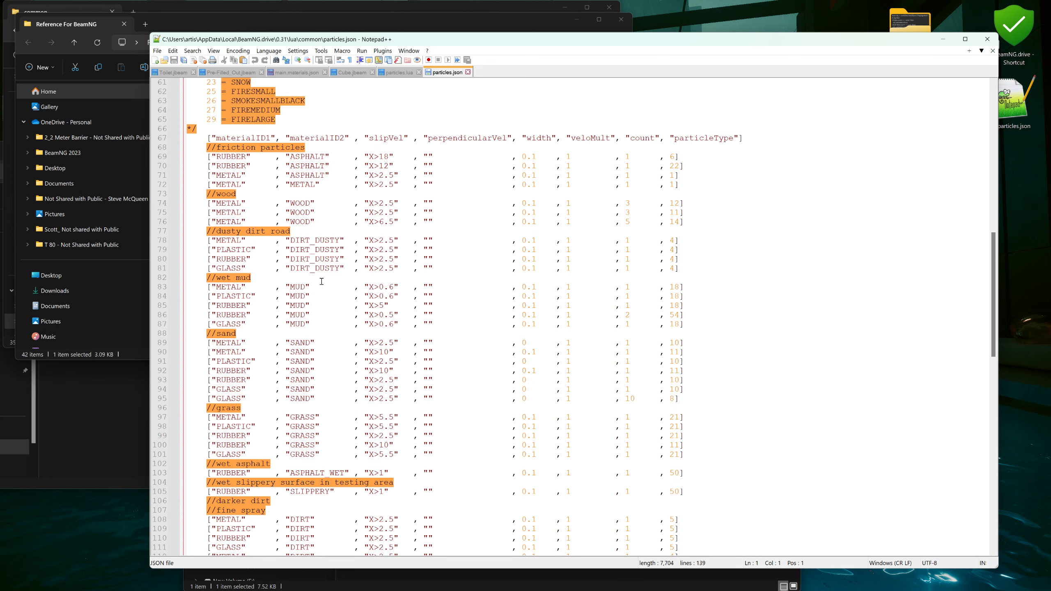
Step: Examine the METAL–METAL friction entry and its particle type, and compare it with the other material-pair entries
{"action": "left_click_drag", "start_coordinate": [255, 184], "coordinate": [319, 186]}
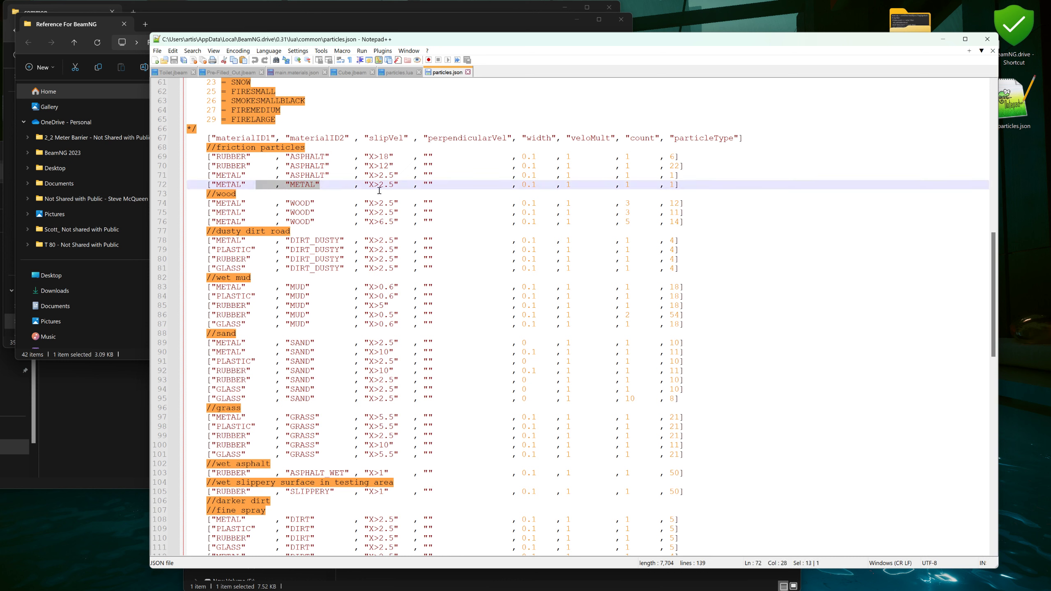
{"action": "left_click_drag", "start_coordinate": [676, 185], "coordinate": [671, 185]}
{"action": "left_click", "coordinate": [680, 184]}
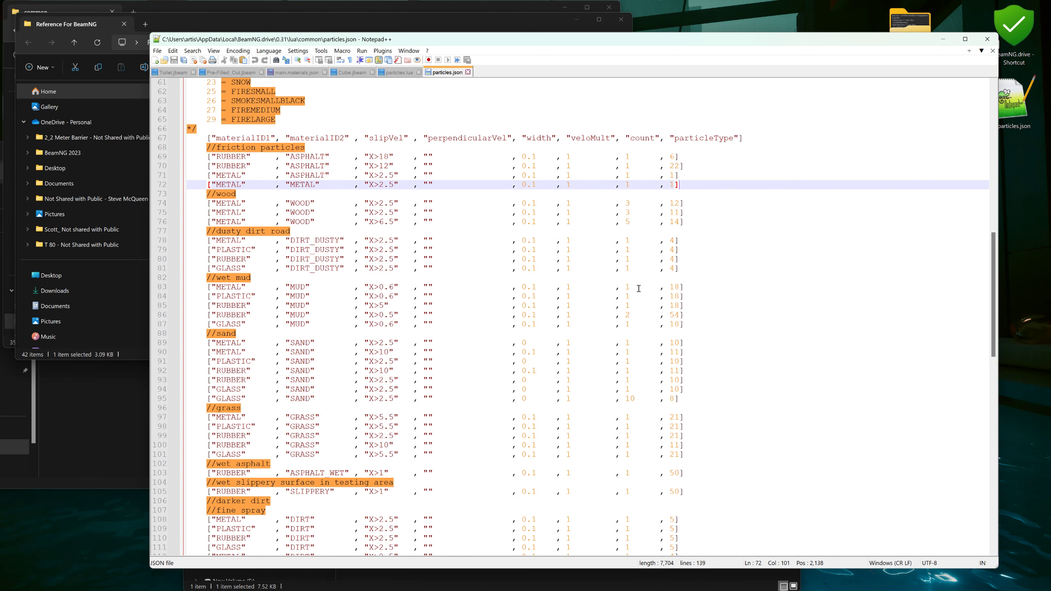
{"action": "scroll", "coordinate": [643, 368], "scroll_direction": "down", "scroll_amount": 8}
{"action": "scroll", "coordinate": [644, 368], "scroll_direction": "down", "scroll_amount": 2}
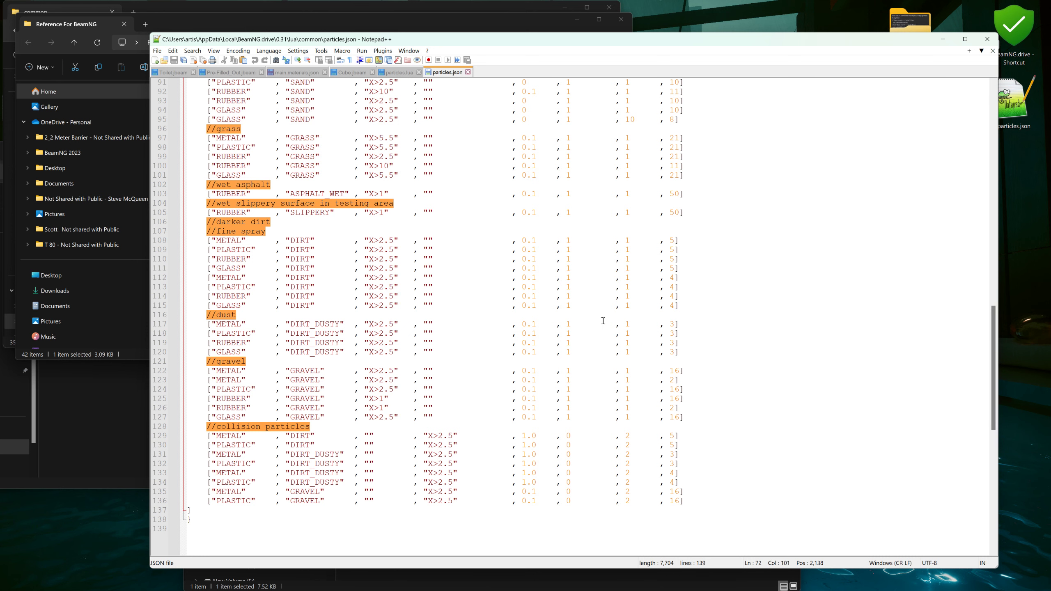
{"action": "scroll", "coordinate": [603, 322], "scroll_direction": "up", "scroll_amount": 2}
{"action": "scroll", "coordinate": [454, 260], "scroll_direction": "up", "scroll_amount": 2}
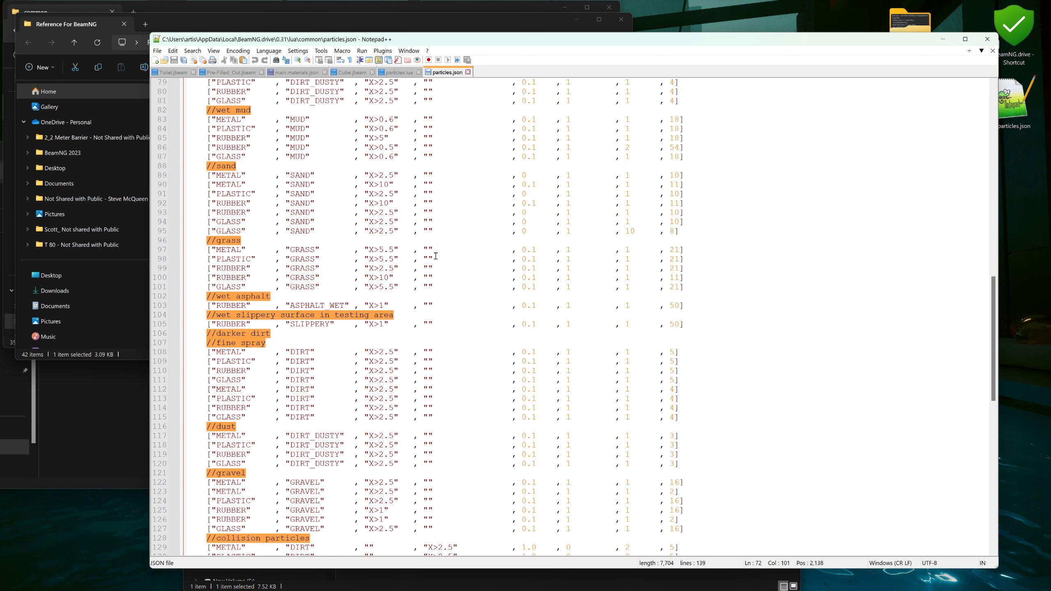
{"action": "scroll", "coordinate": [435, 256], "scroll_direction": "up", "scroll_amount": 2}
{"action": "scroll", "coordinate": [434, 255], "scroll_direction": "up", "scroll_amount": 3}
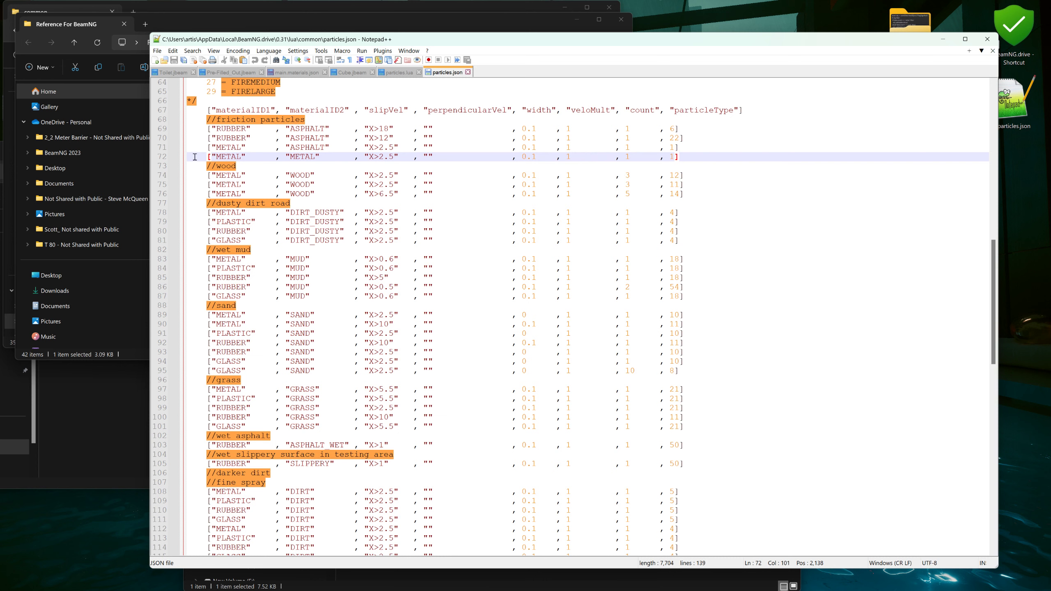
Step: Insert a new line reading FIRESMALL below the last collision particle entry
{"action": "left_click_drag", "start_coordinate": [195, 157], "coordinate": [692, 155]}
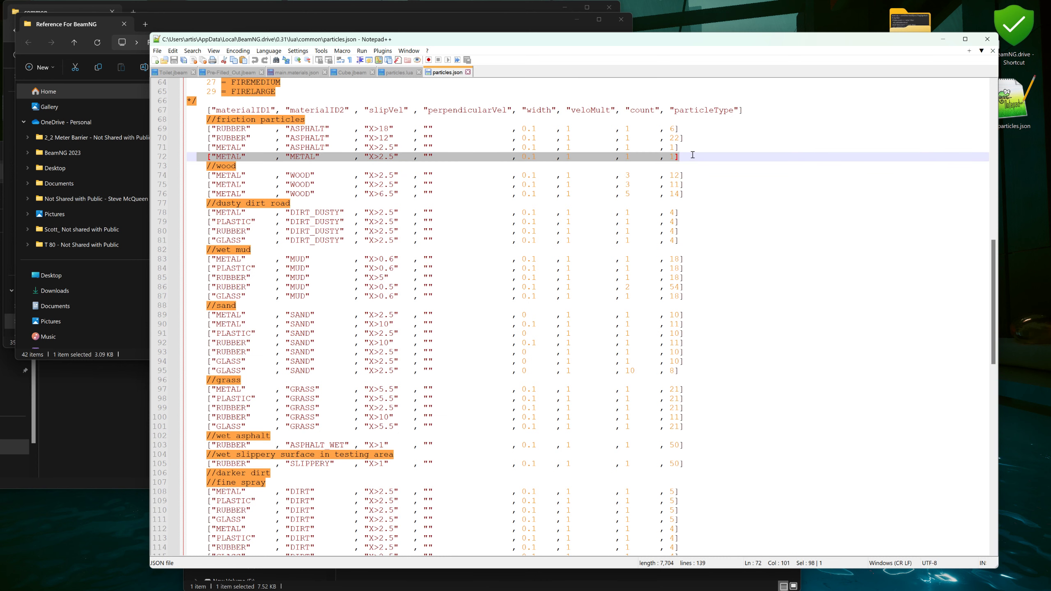
{"action": "scroll", "coordinate": [276, 506], "scroll_direction": "down", "scroll_amount": 12}
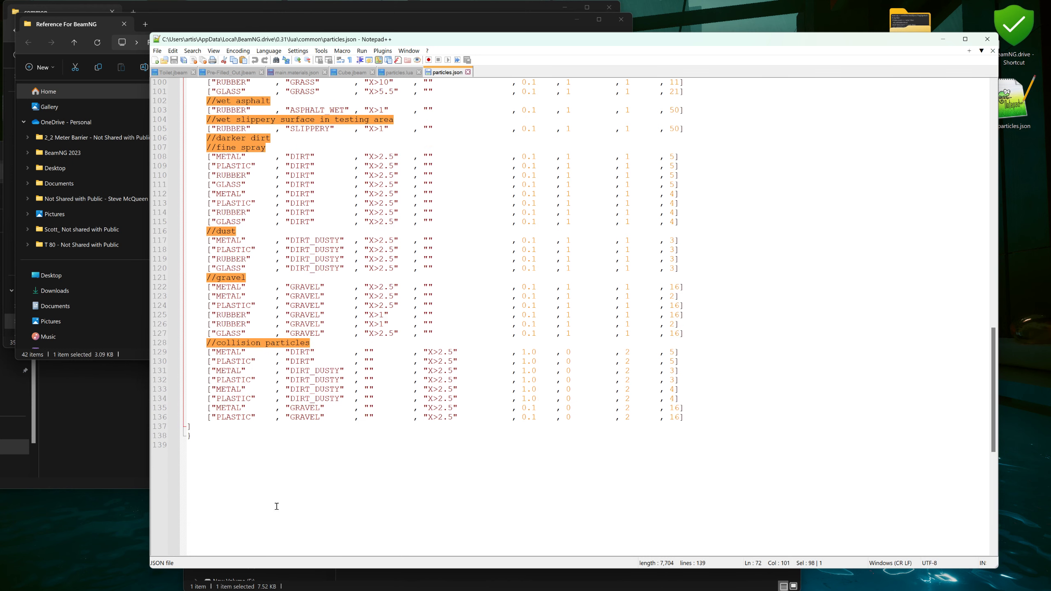
{"action": "left_click", "coordinate": [692, 418]}
{"action": "key", "text": "Return"}
{"action": "key", "text": "Return"}
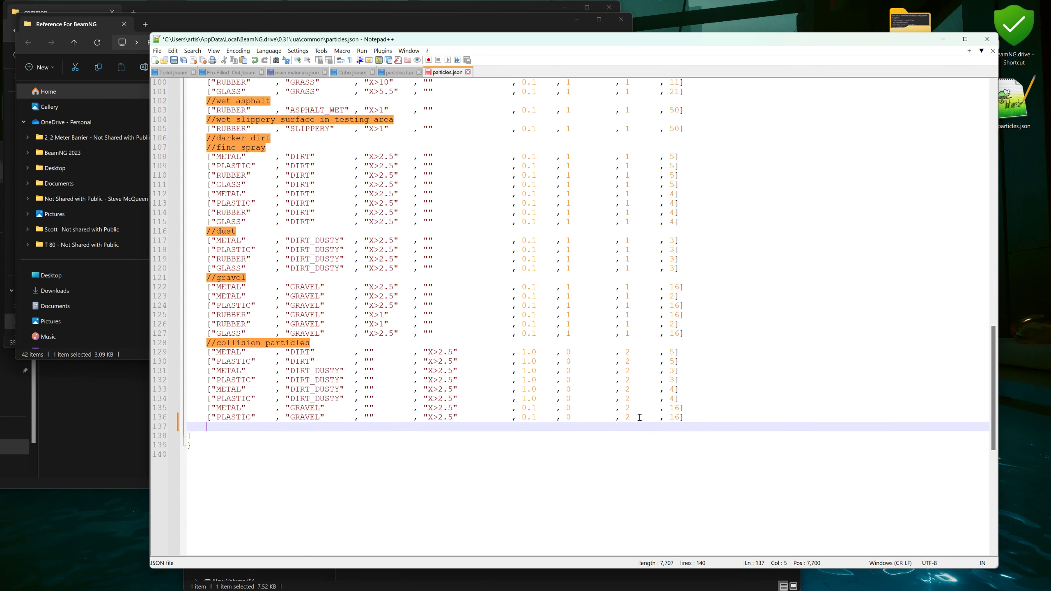
{"action": "key", "text": "Up"}
{"action": "type", "text": "FIRESMALL"}
Step: Copy the METAL–METAL friction entry and open two blank lines for it between the last collision particle entry and FIRESMALL
{"action": "scroll", "coordinate": [663, 284], "scroll_direction": "up", "scroll_amount": 9}
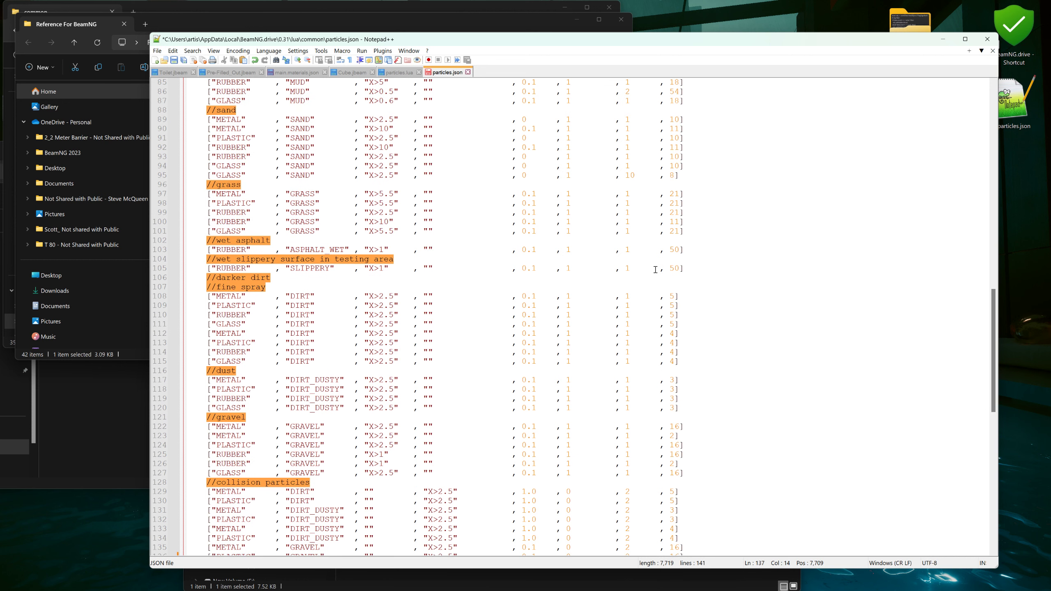
{"action": "scroll", "coordinate": [366, 210], "scroll_direction": "up", "scroll_amount": 4}
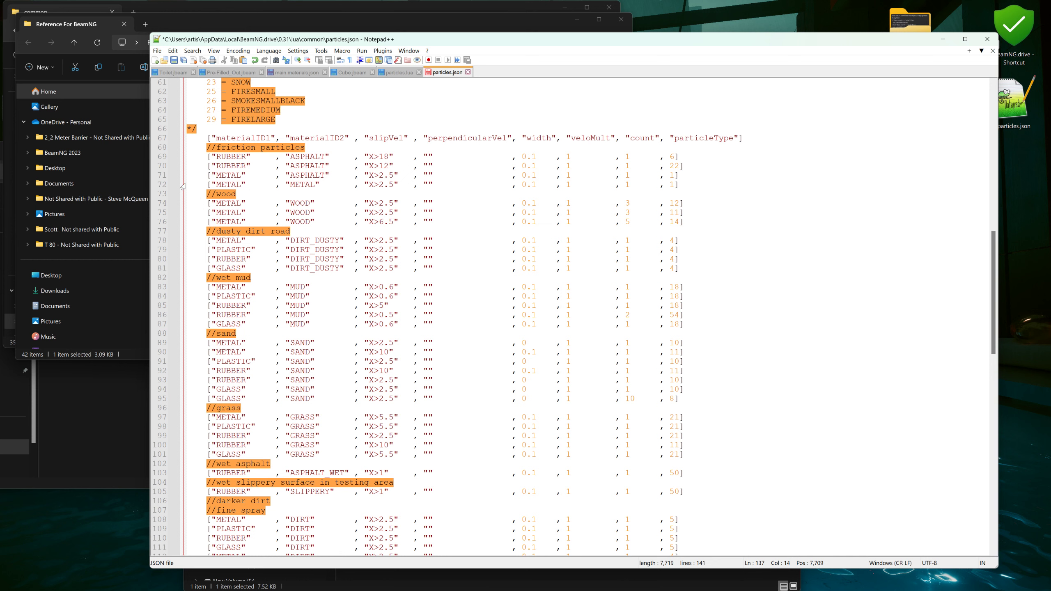
{"action": "left_click_drag", "start_coordinate": [188, 183], "coordinate": [579, 191]}
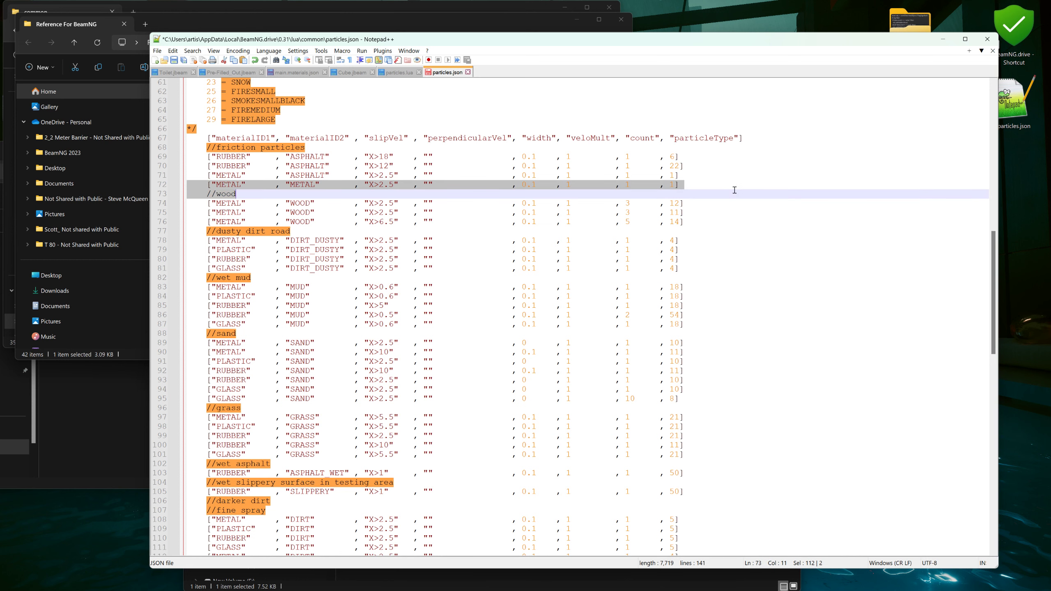
{"action": "left_click_drag", "start_coordinate": [734, 190], "coordinate": [736, 187]}
{"action": "scroll", "coordinate": [752, 274], "scroll_direction": "down", "scroll_amount": 14}
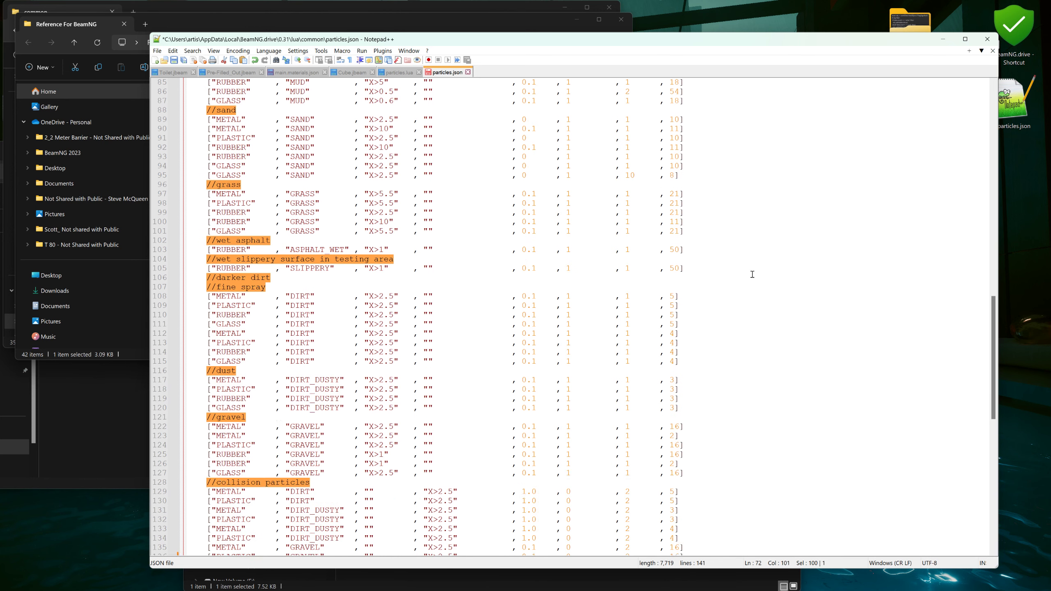
{"action": "left_click", "coordinate": [698, 392]}
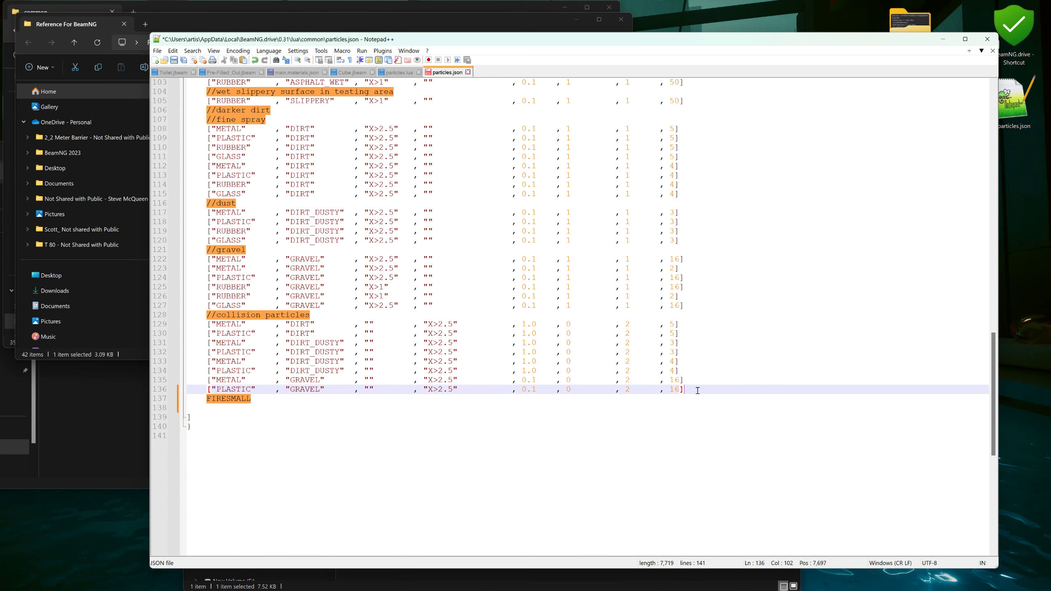
{"action": "key", "text": "Return"}
{"action": "key", "text": "Return"}
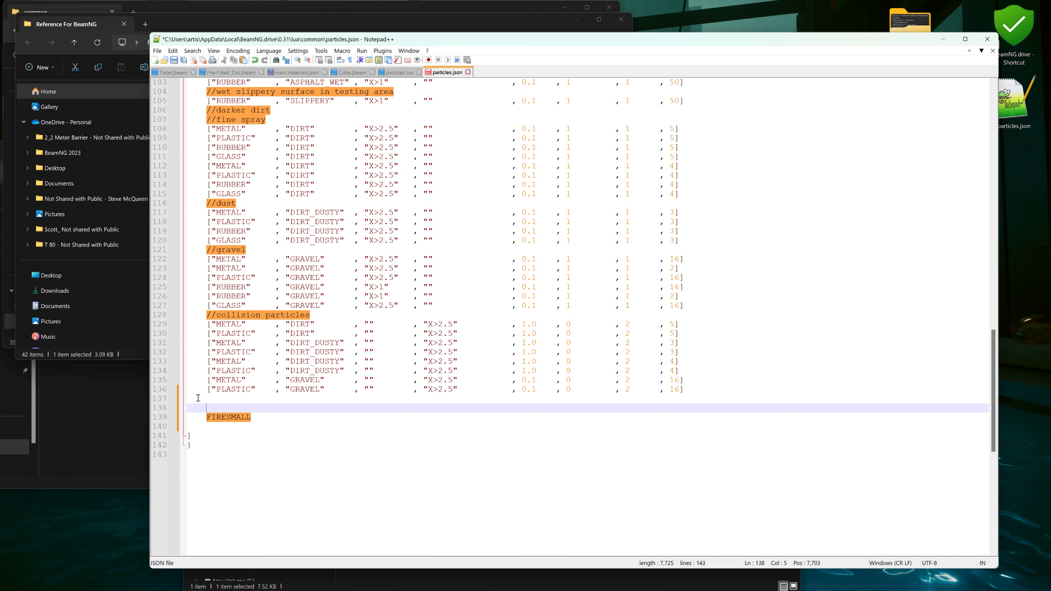
{"action": "left_click", "coordinate": [195, 398]}
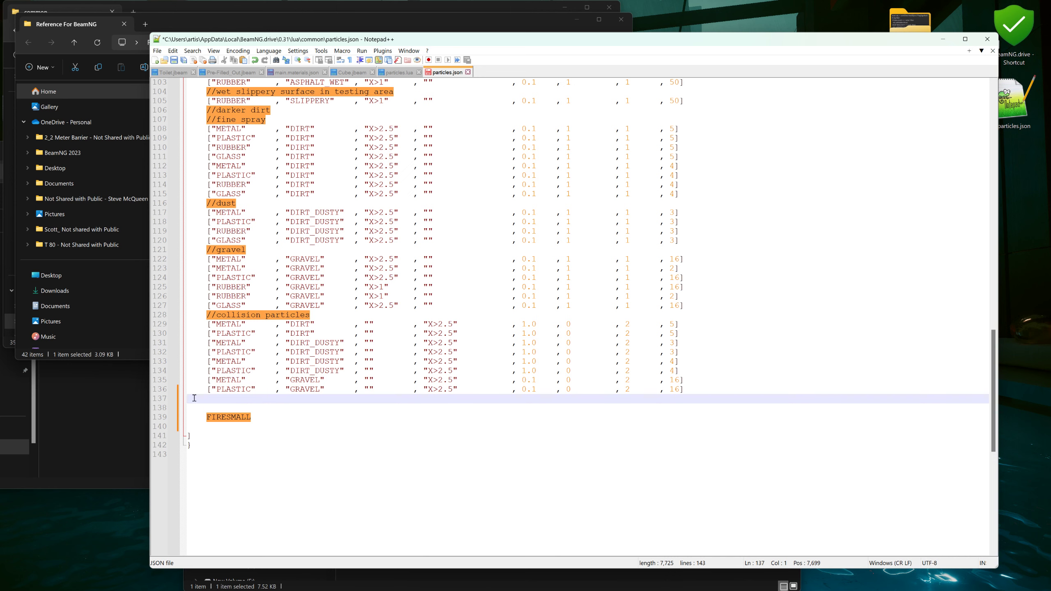